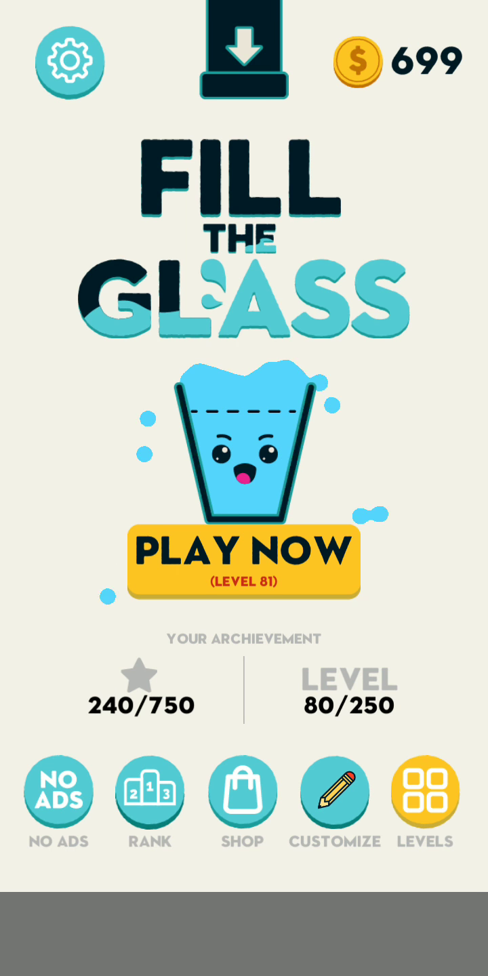
Start level 81 from the title screen and turn the phone volume up to maximum
{"action": "left_click", "coordinate": [245, 561]}
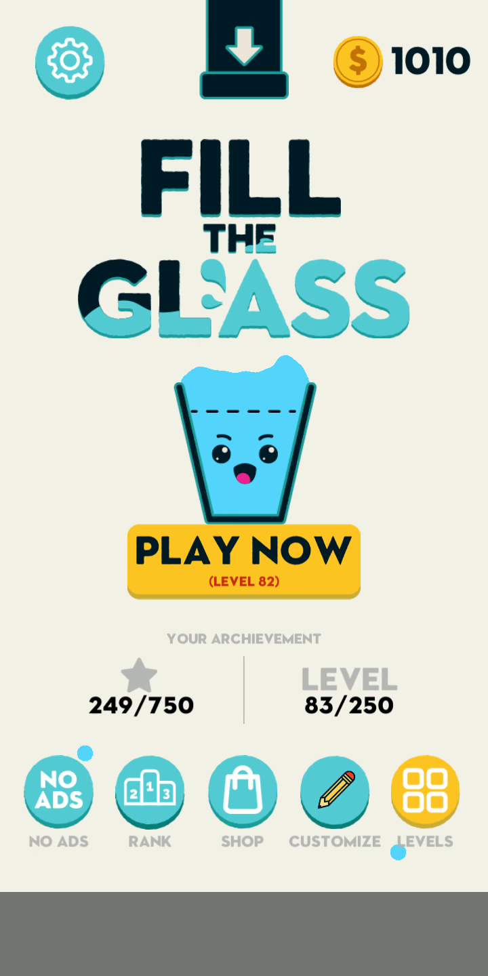
{"action": "key", "text": "XF86AudioRaiseVolume"}
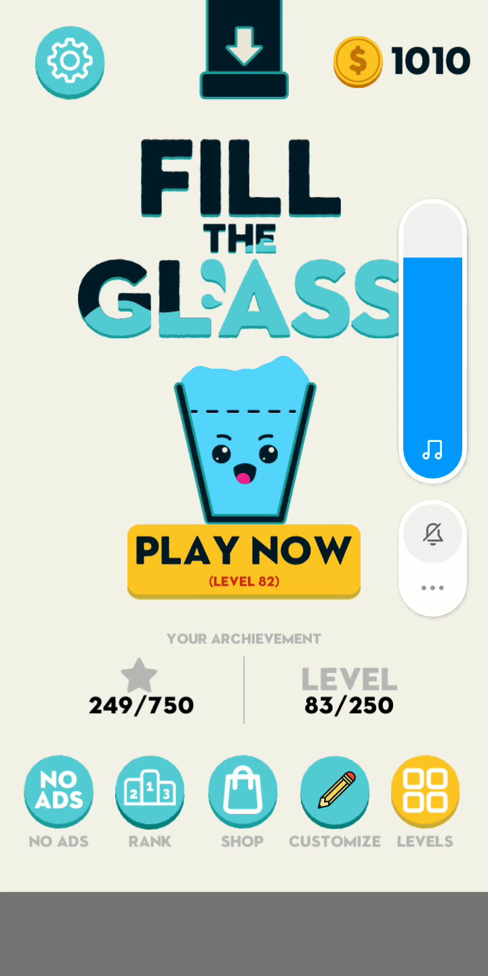
{"action": "key", "text": "XF86AudioRaiseVolume"}
Start level 82, then advance past the level 82 and level 83 result screens
{"action": "left_click", "coordinate": [244, 560]}
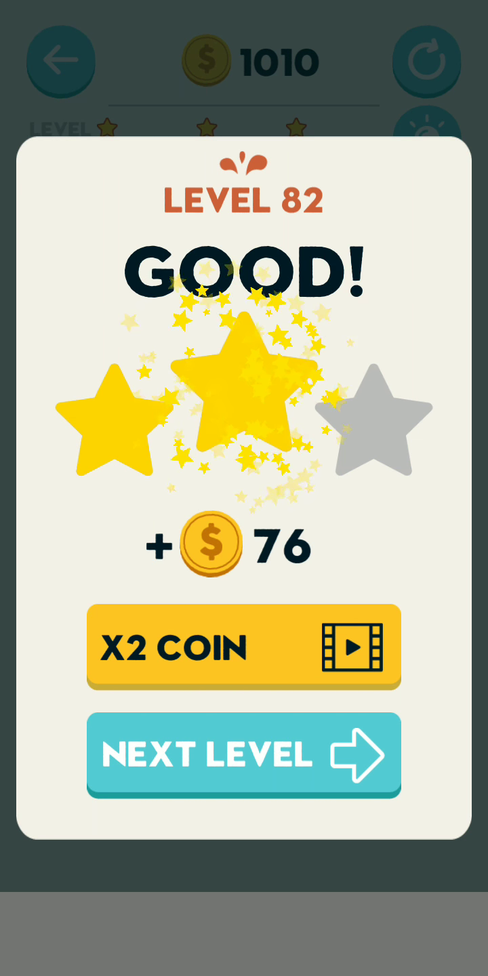
{"action": "left_click", "coordinate": [244, 754]}
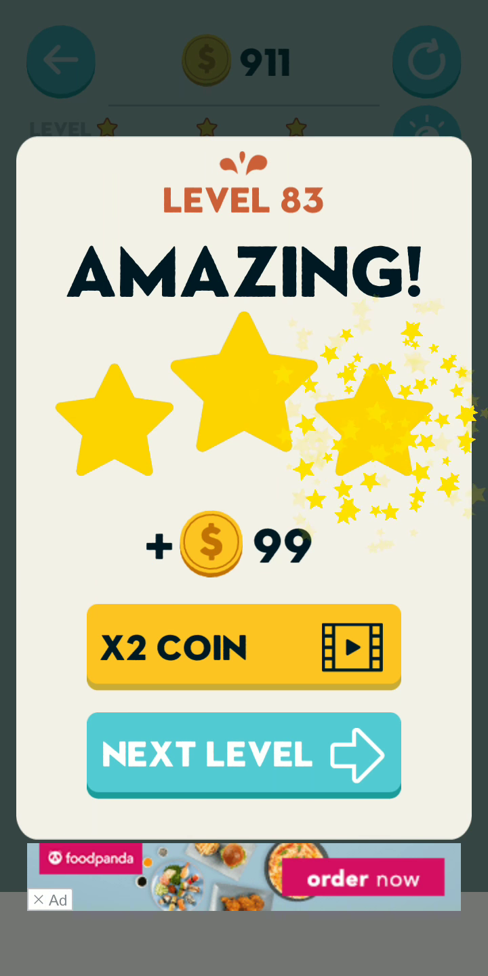
{"action": "left_click", "coordinate": [244, 755]}
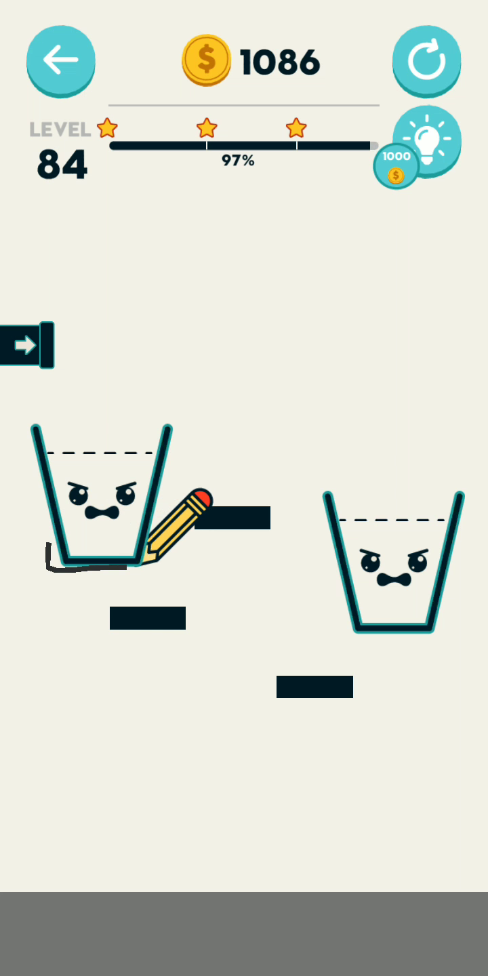
Draw a line up the left glass's side and across to the right glass to release the water
{"action": "left_click_drag", "start_coordinate": [151, 559], "coordinate": [156, 507]}
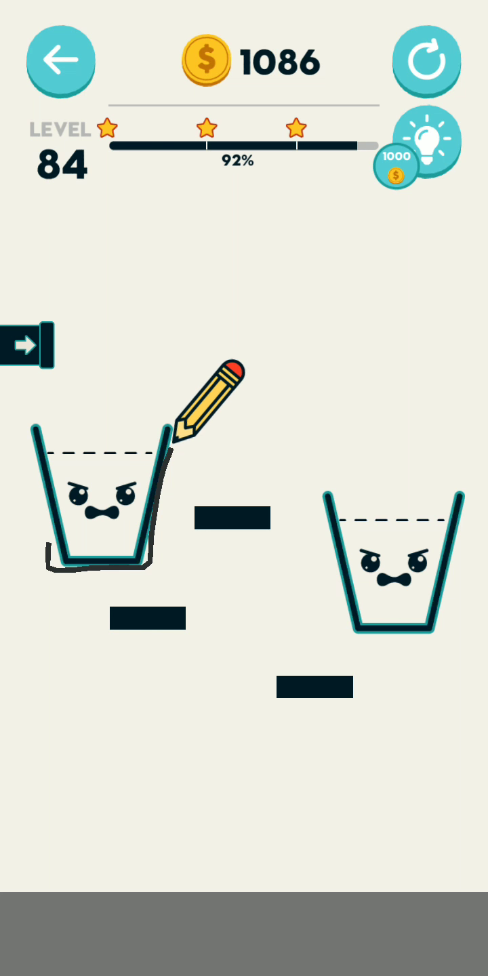
{"action": "mouse_move", "coordinate": [174, 441]}
{"action": "left_mouse_down"}
{"action": "mouse_move", "coordinate": [201, 442]}
{"action": "mouse_move", "coordinate": [303, 480]}
{"action": "mouse_move", "coordinate": [332, 544]}
{"action": "mouse_move", "coordinate": [339, 595]}
{"action": "left_mouse_up"}
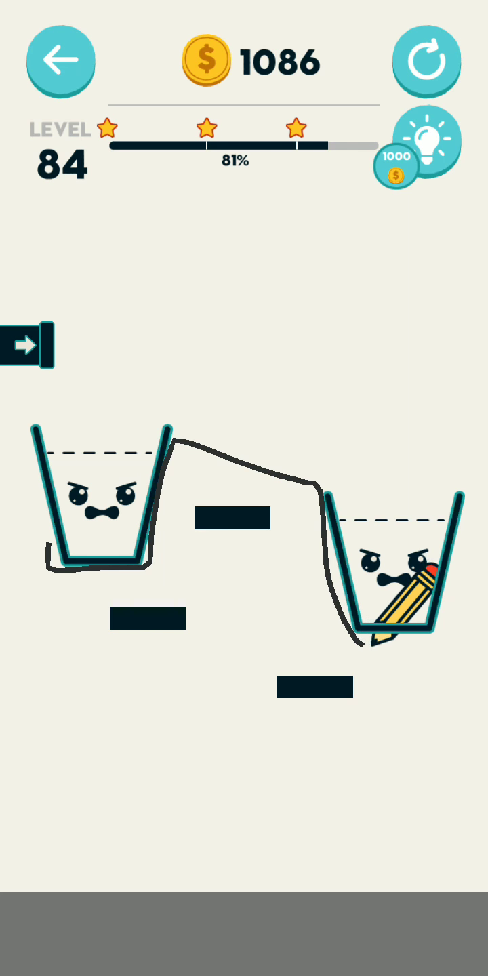
{"action": "left_click_drag", "start_coordinate": [446, 631], "coordinate": [446, 635]}
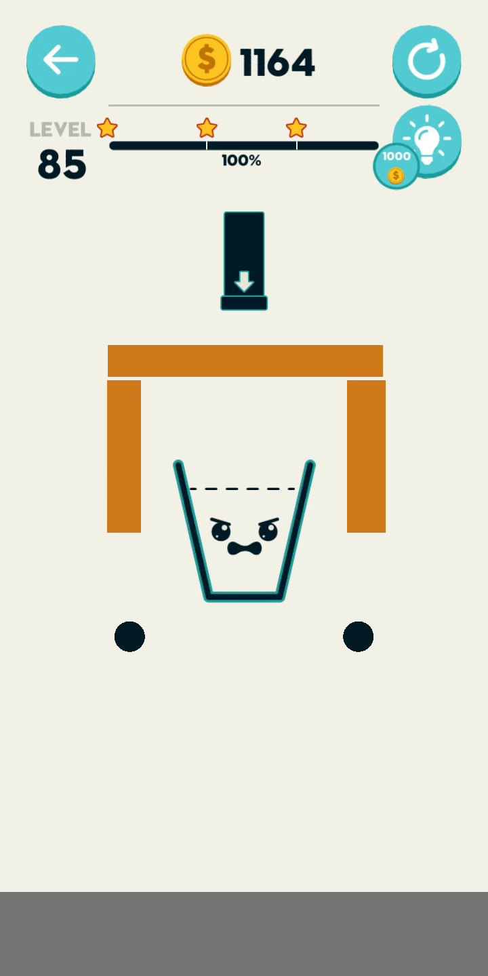
Draw a curved line by the right ball, restart and redraw it, then leave the level 85 results
{"action": "mouse_move", "coordinate": [366, 611]}
{"action": "left_mouse_down"}
{"action": "mouse_move", "coordinate": [364, 561]}
{"action": "mouse_move", "coordinate": [106, 625]}
{"action": "left_mouse_up"}
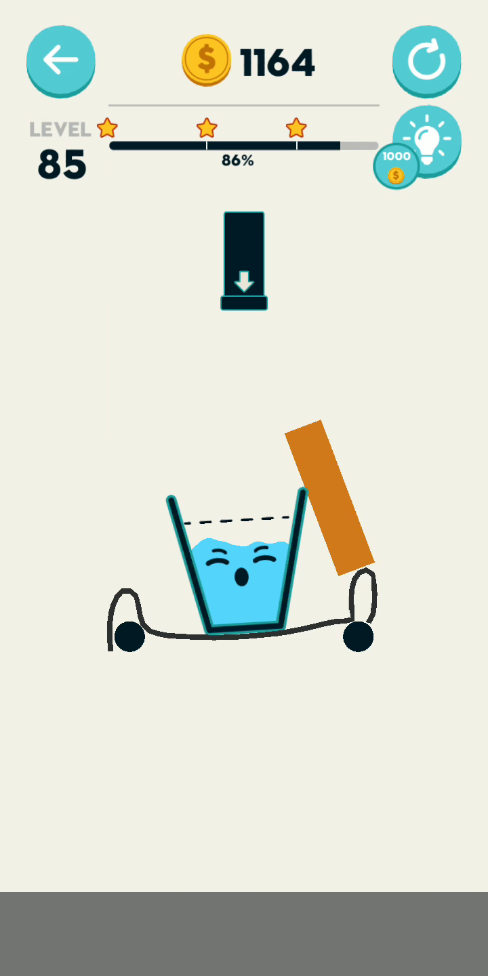
{"action": "left_click", "coordinate": [427, 61]}
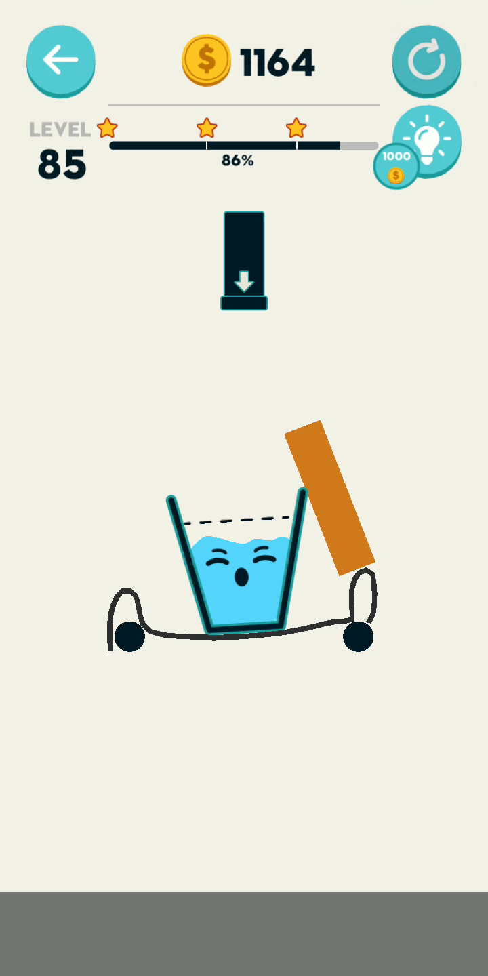
{"action": "mouse_move", "coordinate": [364, 618]}
{"action": "left_mouse_down"}
{"action": "mouse_move", "coordinate": [341, 588]}
{"action": "mouse_move", "coordinate": [344, 620]}
{"action": "mouse_move", "coordinate": [247, 616]}
{"action": "mouse_move", "coordinate": [158, 602]}
{"action": "mouse_move", "coordinate": [128, 542]}
{"action": "mouse_move", "coordinate": [122, 603]}
{"action": "left_mouse_up"}
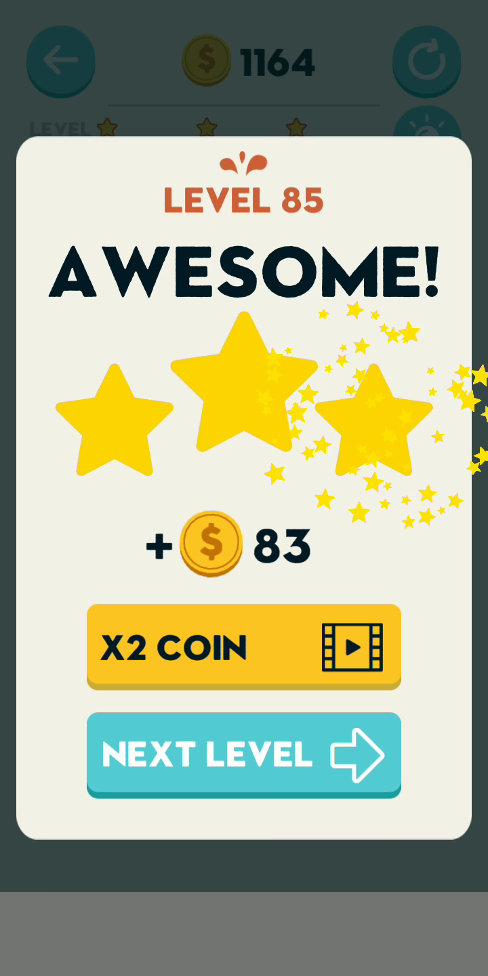
{"action": "left_click", "coordinate": [244, 755]}
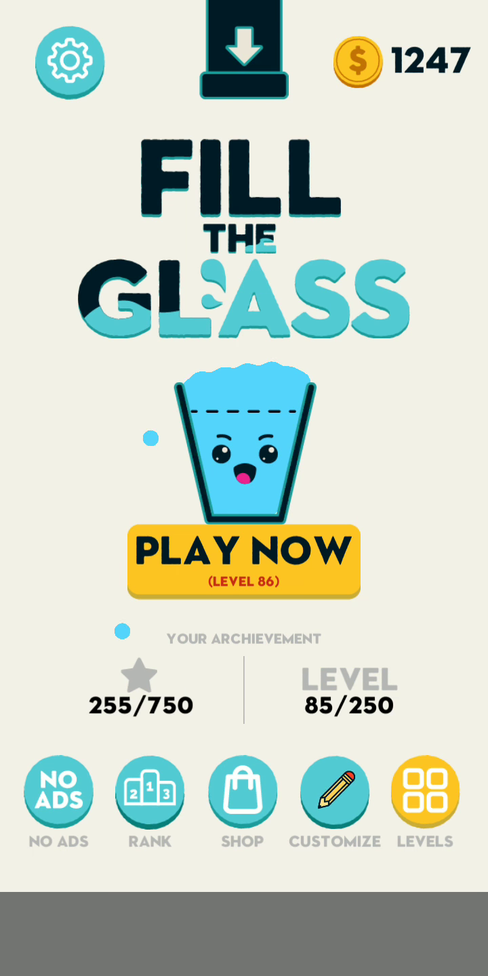
Start level 86, draw a line rising from the left ground and extending right, then advance
{"action": "left_click", "coordinate": [244, 562]}
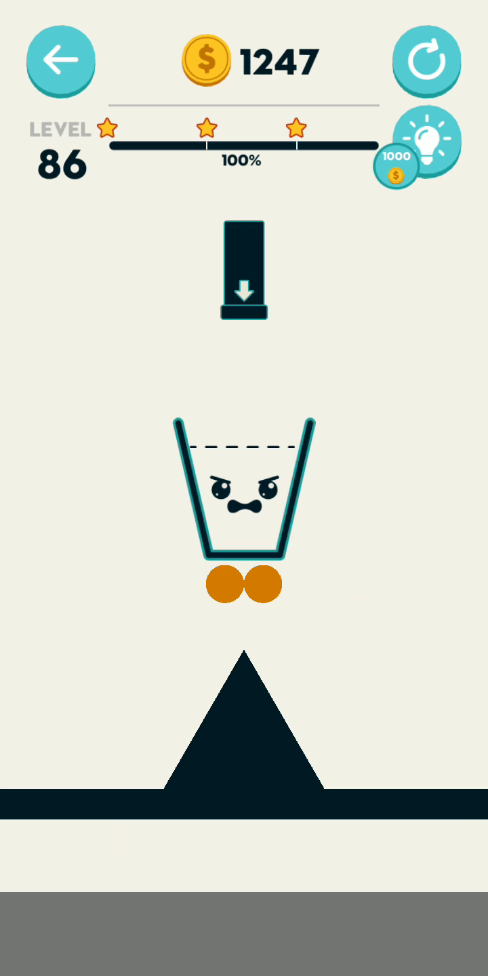
{"action": "left_click_drag", "start_coordinate": [134, 781], "coordinate": [168, 602]}
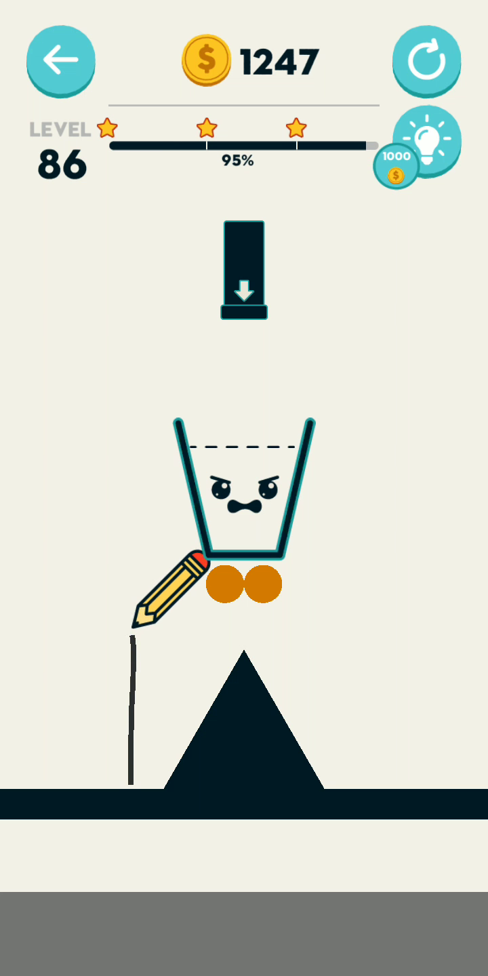
{"action": "mouse_move", "coordinate": [275, 600]}
{"action": "left_mouse_down"}
{"action": "mouse_move", "coordinate": [345, 606]}
{"action": "mouse_move", "coordinate": [369, 727]}
{"action": "mouse_move", "coordinate": [369, 783]}
{"action": "left_mouse_up"}
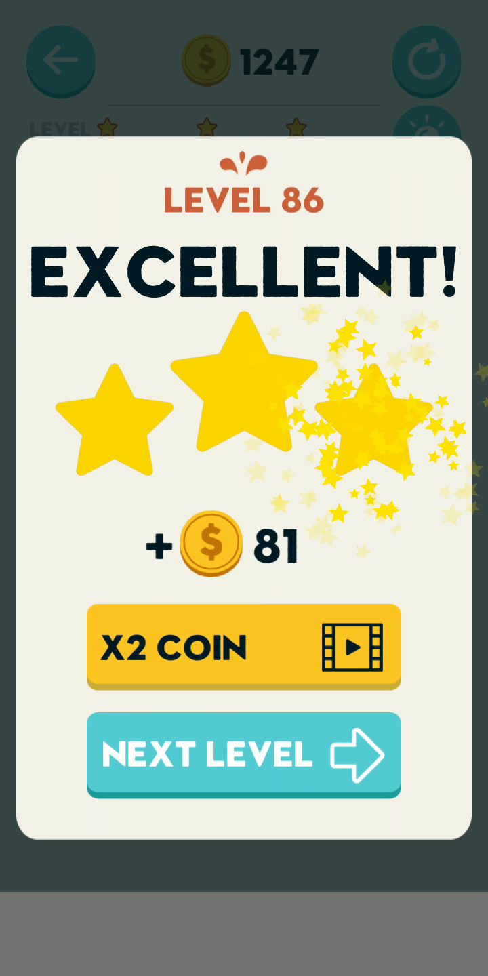
{"action": "left_click", "coordinate": [244, 754]}
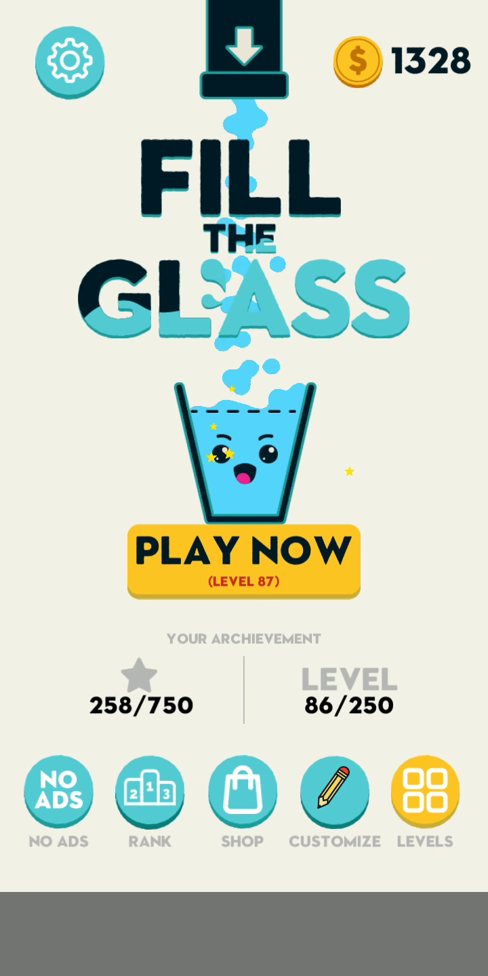
Start level 87, draw a line from beside the dispenser down past the glass, then start level 88
{"action": "left_click", "coordinate": [244, 560]}
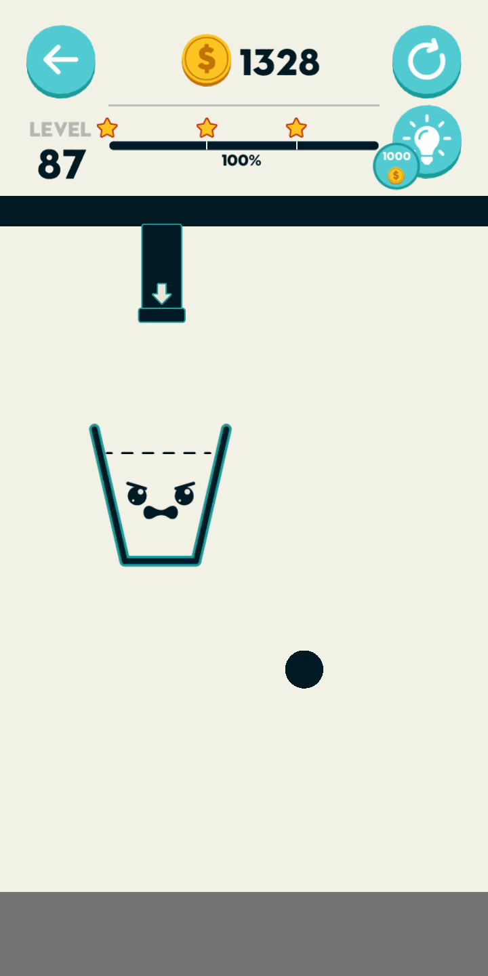
{"action": "mouse_move", "coordinate": [209, 259]}
{"action": "left_mouse_down"}
{"action": "mouse_move", "coordinate": [232, 327]}
{"action": "mouse_move", "coordinate": [247, 418]}
{"action": "mouse_move", "coordinate": [246, 516]}
{"action": "mouse_move", "coordinate": [203, 580]}
{"action": "mouse_move", "coordinate": [124, 574]}
{"action": "mouse_move", "coordinate": [121, 629]}
{"action": "mouse_move", "coordinate": [328, 643]}
{"action": "mouse_move", "coordinate": [355, 653]}
{"action": "left_mouse_up"}
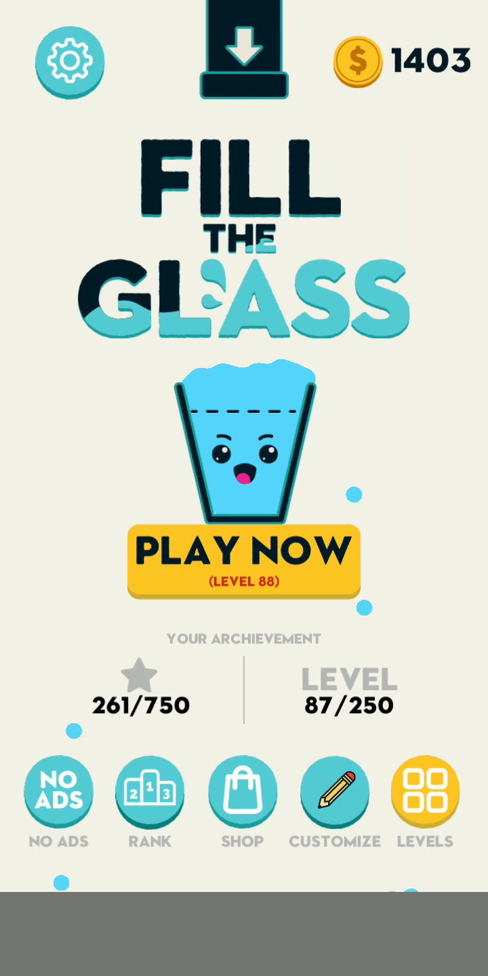
{"action": "left_click", "coordinate": [244, 560]}
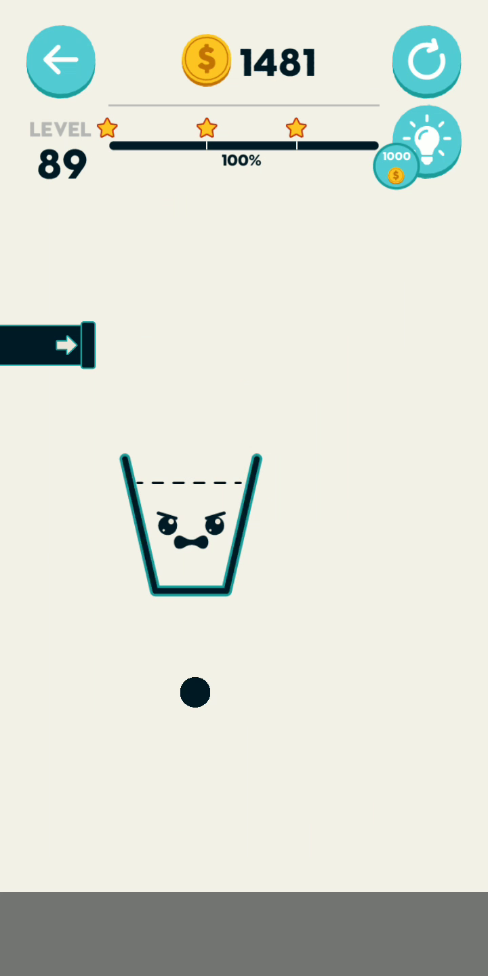
Draw a loop around the ball, extending it up to the glass's lower left and right side
{"action": "left_click_drag", "start_coordinate": [218, 674], "coordinate": [192, 655]}
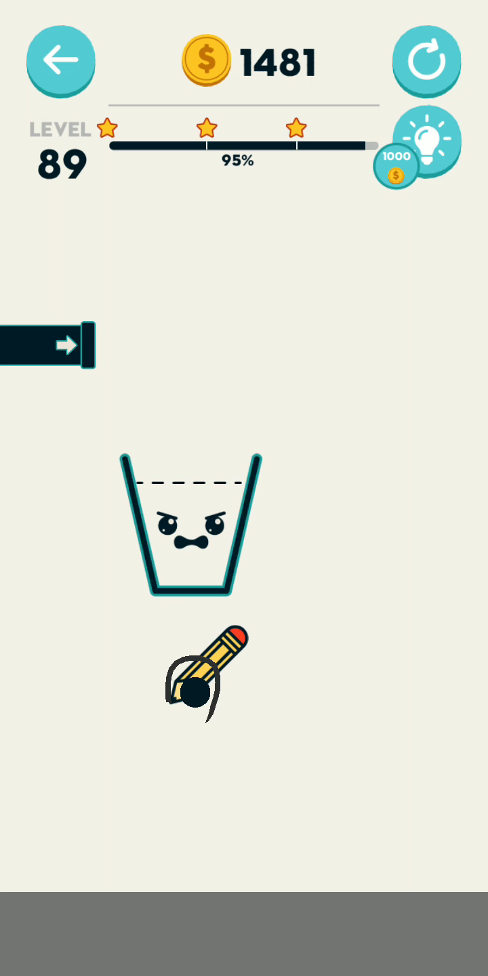
{"action": "left_click_drag", "start_coordinate": [169, 650], "coordinate": [134, 596]}
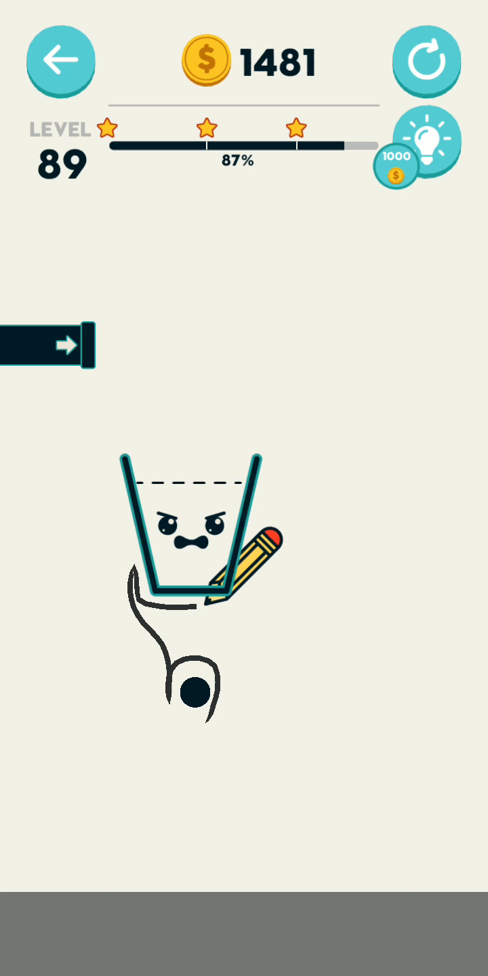
{"action": "left_click_drag", "start_coordinate": [236, 596], "coordinate": [246, 566]}
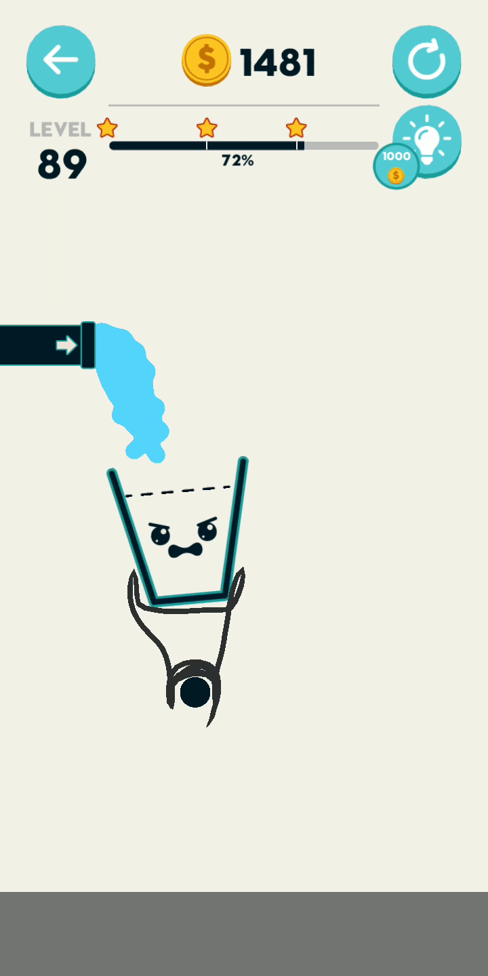
Restart level 89 twice, trying curves around the ball and along the glass bottom, then loop the ball again
{"action": "left_click", "coordinate": [427, 61]}
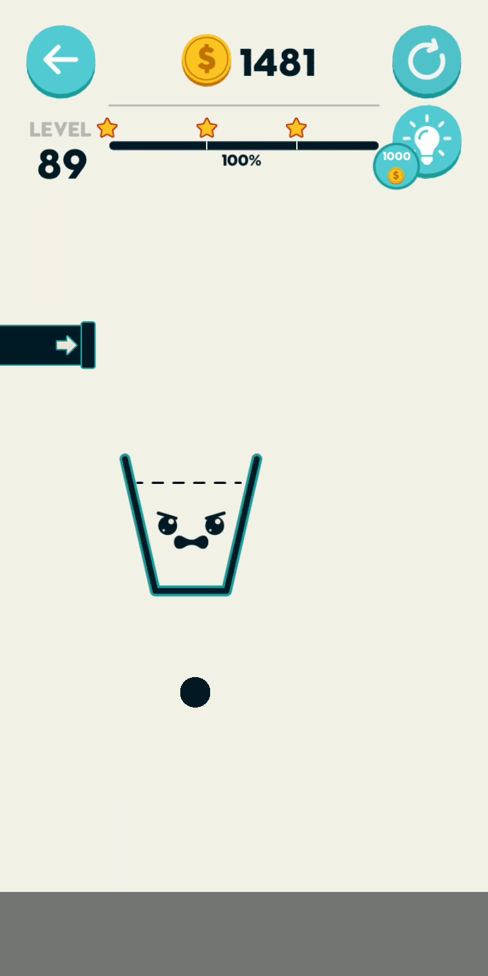
{"action": "mouse_move", "coordinate": [209, 721]}
{"action": "left_mouse_down"}
{"action": "mouse_move", "coordinate": [211, 693]}
{"action": "mouse_move", "coordinate": [164, 632]}
{"action": "mouse_move", "coordinate": [218, 609]}
{"action": "mouse_move", "coordinate": [218, 647]}
{"action": "mouse_move", "coordinate": [227, 612]}
{"action": "mouse_move", "coordinate": [152, 588]}
{"action": "mouse_move", "coordinate": [134, 576]}
{"action": "mouse_move", "coordinate": [163, 588]}
{"action": "mouse_move", "coordinate": [232, 597]}
{"action": "mouse_move", "coordinate": [222, 667]}
{"action": "left_mouse_up"}
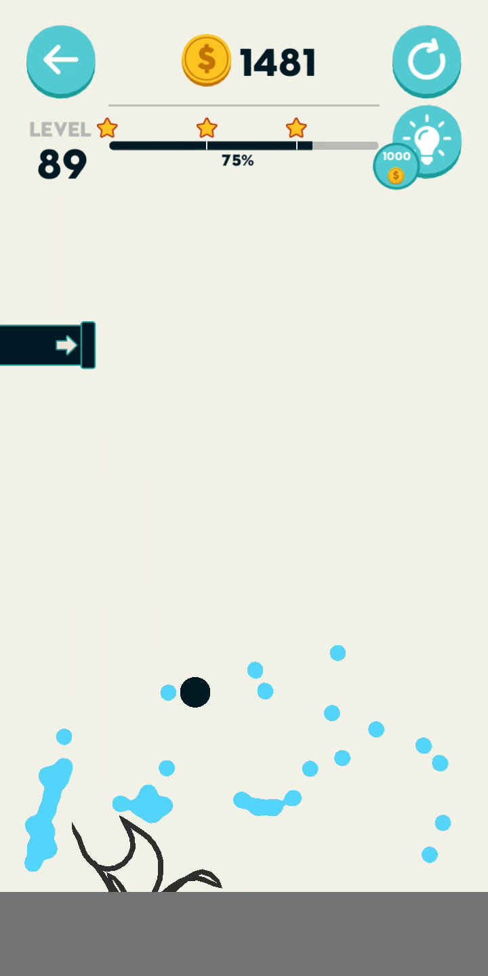
{"action": "left_click", "coordinate": [426, 61]}
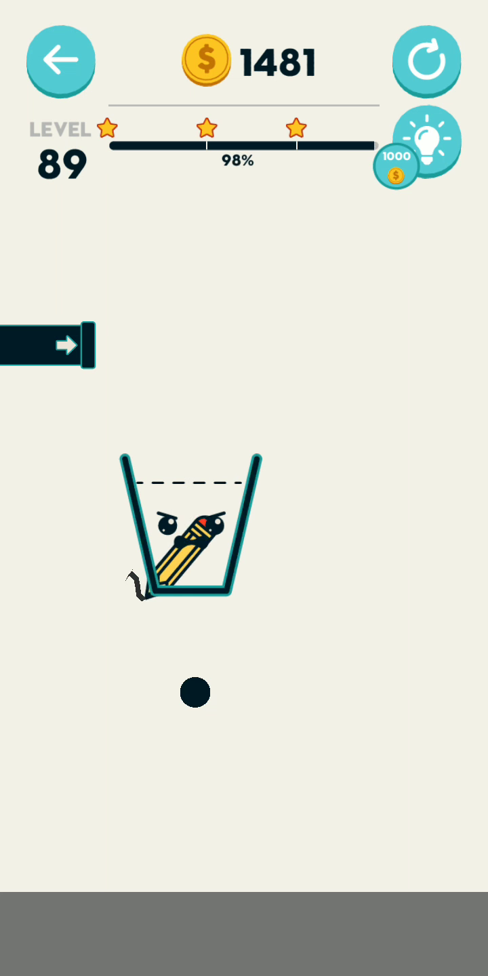
{"action": "mouse_move", "coordinate": [155, 587]}
{"action": "left_mouse_down"}
{"action": "mouse_move", "coordinate": [219, 599]}
{"action": "mouse_move", "coordinate": [247, 587]}
{"action": "mouse_move", "coordinate": [247, 573]}
{"action": "mouse_move", "coordinate": [211, 704]}
{"action": "mouse_move", "coordinate": [217, 694]}
{"action": "mouse_move", "coordinate": [180, 669]}
{"action": "mouse_move", "coordinate": [145, 586]}
{"action": "left_mouse_up"}
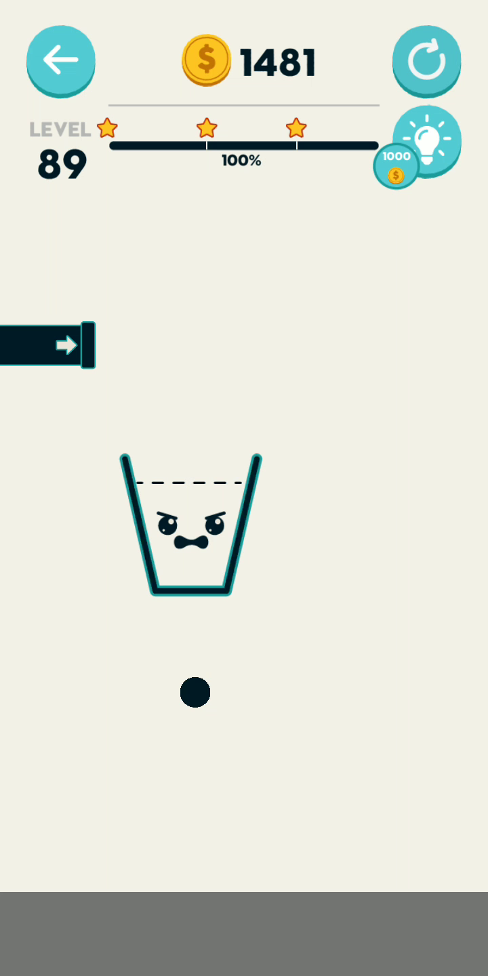
{"action": "left_click_drag", "start_coordinate": [210, 678], "coordinate": [206, 658]}
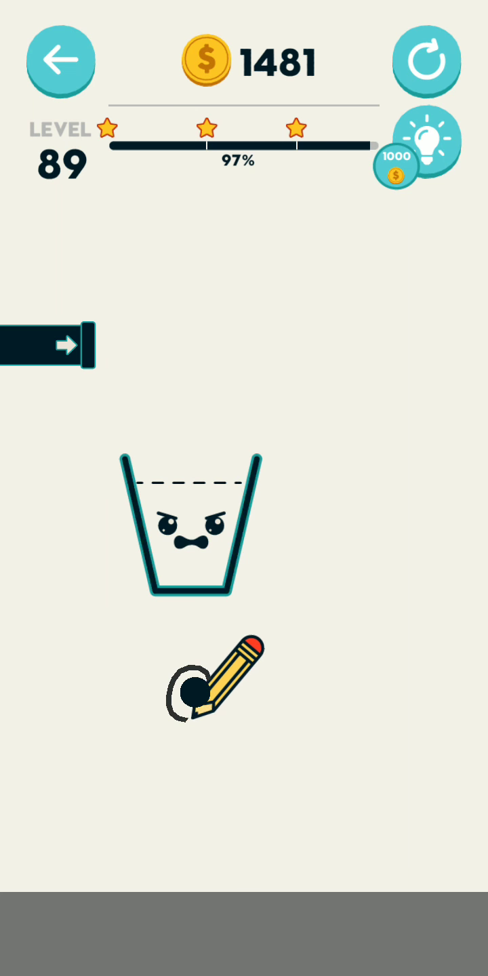
Restart level 89, draw lines from the pipe around the glass and down to the ball, then start level 90
{"action": "mouse_move", "coordinate": [209, 656]}
{"action": "left_mouse_down"}
{"action": "mouse_move", "coordinate": [238, 561]}
{"action": "mouse_move", "coordinate": [239, 566]}
{"action": "mouse_move", "coordinate": [153, 602]}
{"action": "mouse_move", "coordinate": [141, 568]}
{"action": "mouse_move", "coordinate": [157, 643]}
{"action": "mouse_move", "coordinate": [179, 671]}
{"action": "left_mouse_up"}
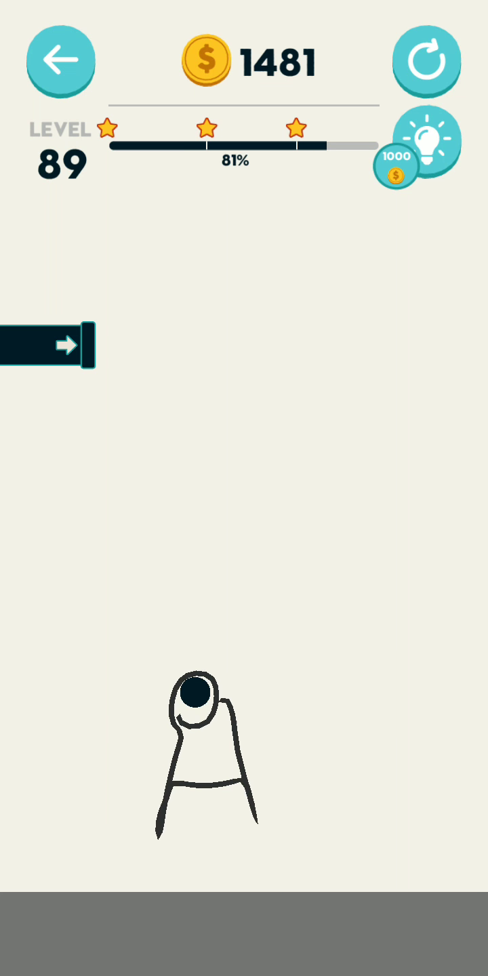
{"action": "left_click", "coordinate": [427, 61]}
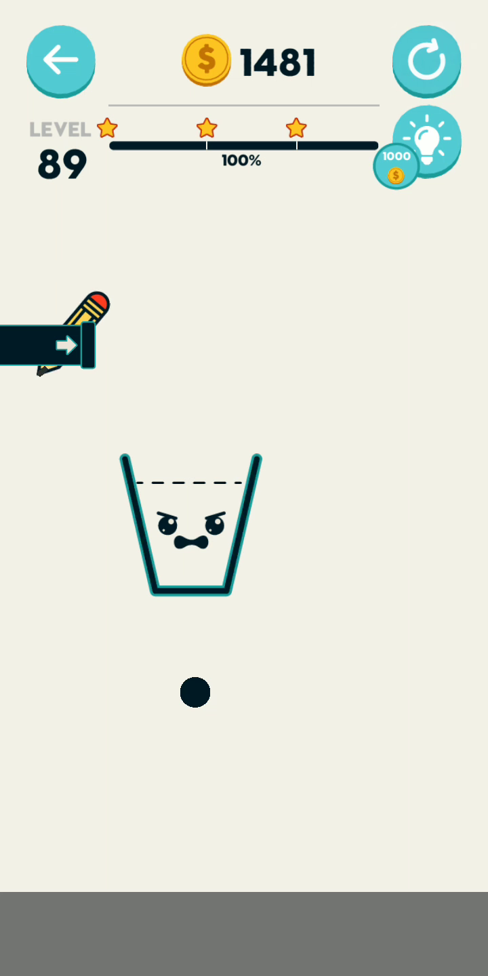
{"action": "mouse_move", "coordinate": [80, 365]}
{"action": "left_mouse_down"}
{"action": "mouse_move", "coordinate": [92, 427]}
{"action": "mouse_move", "coordinate": [144, 606]}
{"action": "mouse_move", "coordinate": [191, 610]}
{"action": "mouse_move", "coordinate": [241, 575]}
{"action": "mouse_move", "coordinate": [231, 697]}
{"action": "mouse_move", "coordinate": [196, 661]}
{"action": "mouse_move", "coordinate": [166, 708]}
{"action": "left_mouse_up"}
{"action": "left_click_drag", "start_coordinate": [207, 704], "coordinate": [219, 693]}
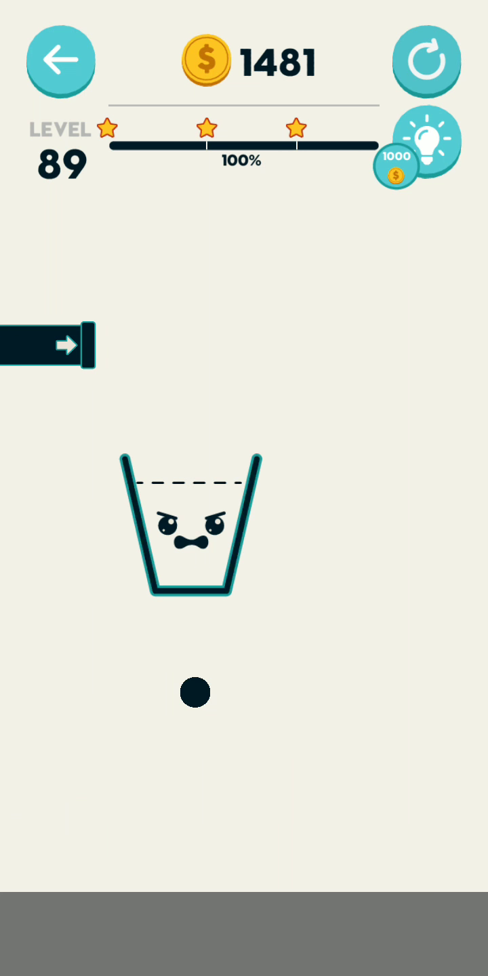
{"action": "mouse_move", "coordinate": [133, 566]}
{"action": "left_mouse_down"}
{"action": "mouse_move", "coordinate": [134, 606]}
{"action": "mouse_move", "coordinate": [252, 577]}
{"action": "mouse_move", "coordinate": [221, 638]}
{"action": "mouse_move", "coordinate": [221, 702]}
{"action": "mouse_move", "coordinate": [207, 660]}
{"action": "mouse_move", "coordinate": [174, 694]}
{"action": "mouse_move", "coordinate": [218, 662]}
{"action": "mouse_move", "coordinate": [181, 686]}
{"action": "left_mouse_up"}
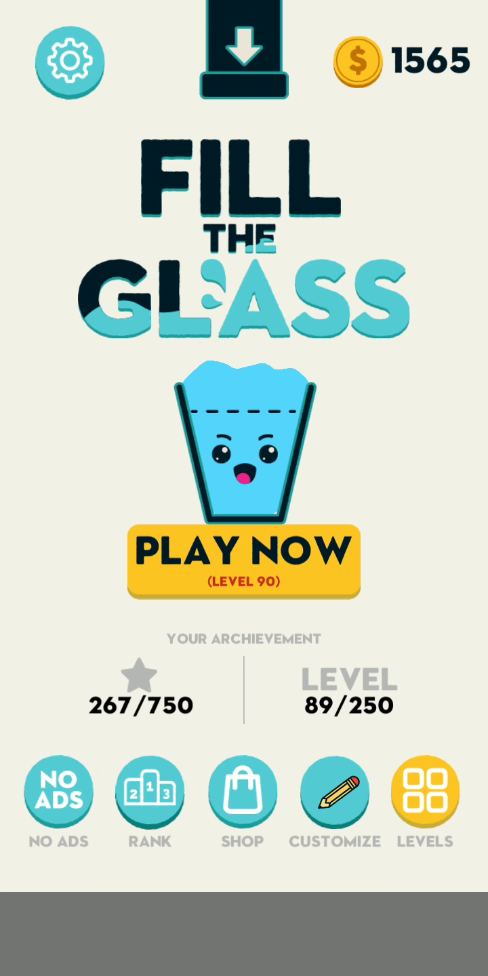
{"action": "left_click", "coordinate": [244, 561]}
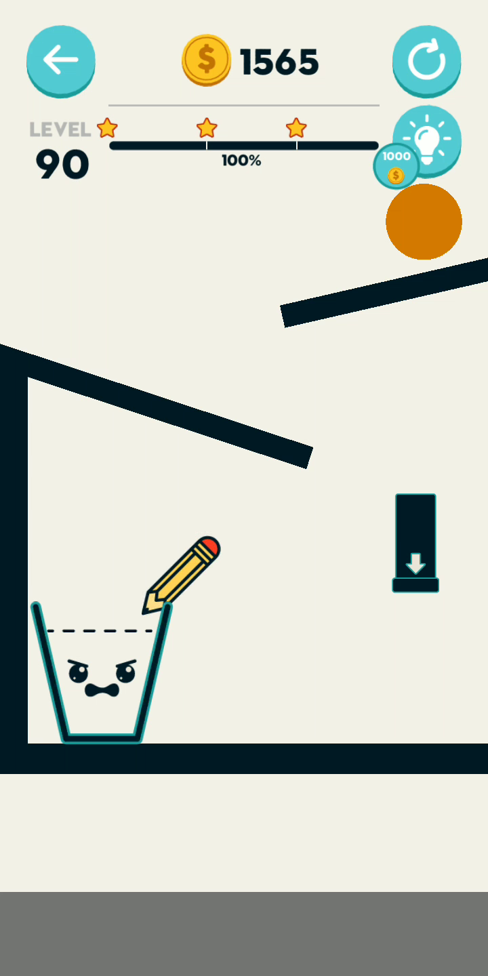
Draw a line from the glass rim rightward and up to the ramps, add a stroke by the tap, then restart
{"action": "mouse_move", "coordinate": [158, 590]}
{"action": "left_mouse_down"}
{"action": "mouse_move", "coordinate": [191, 592]}
{"action": "mouse_move", "coordinate": [224, 606]}
{"action": "mouse_move", "coordinate": [353, 635]}
{"action": "mouse_move", "coordinate": [422, 635]}
{"action": "left_mouse_up"}
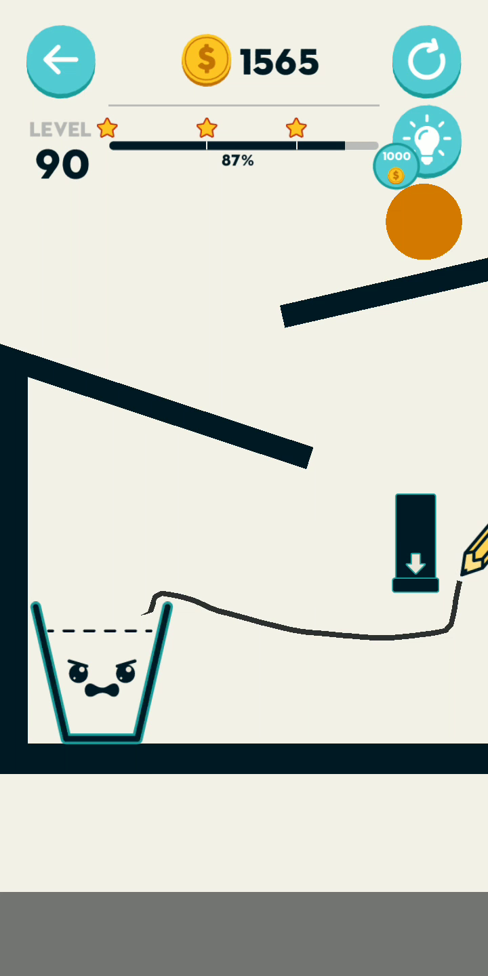
{"action": "mouse_move", "coordinate": [441, 458]}
{"action": "left_mouse_down"}
{"action": "mouse_move", "coordinate": [371, 429]}
{"action": "mouse_move", "coordinate": [261, 409]}
{"action": "mouse_move", "coordinate": [250, 348]}
{"action": "mouse_move", "coordinate": [268, 307]}
{"action": "mouse_move", "coordinate": [308, 297]}
{"action": "left_mouse_up"}
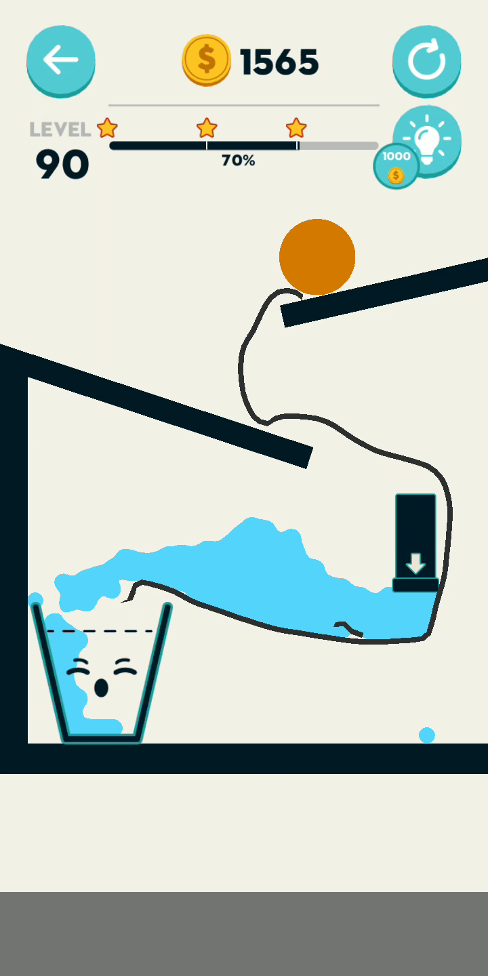
{"action": "left_click_drag", "start_coordinate": [333, 461], "coordinate": [334, 522]}
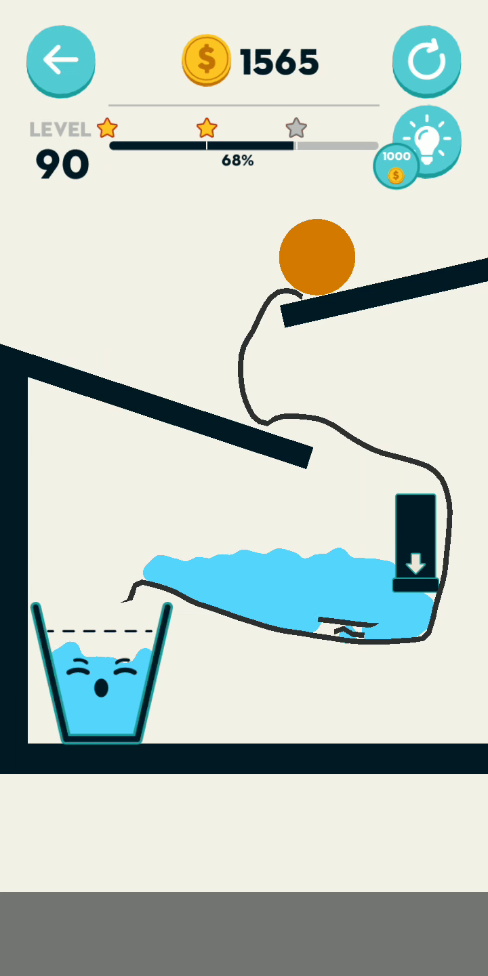
{"action": "left_click", "coordinate": [427, 61]}
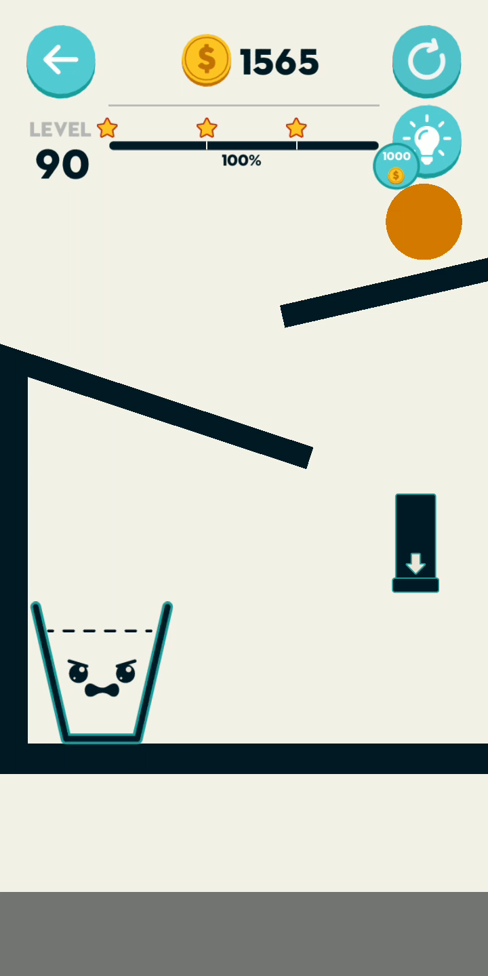
Draw a line from the glass rim under the tap to the upper ramp, restarting once to redraw it
{"action": "mouse_move", "coordinate": [152, 608]}
{"action": "left_mouse_down"}
{"action": "mouse_move", "coordinate": [409, 646]}
{"action": "mouse_move", "coordinate": [461, 616]}
{"action": "left_mouse_up"}
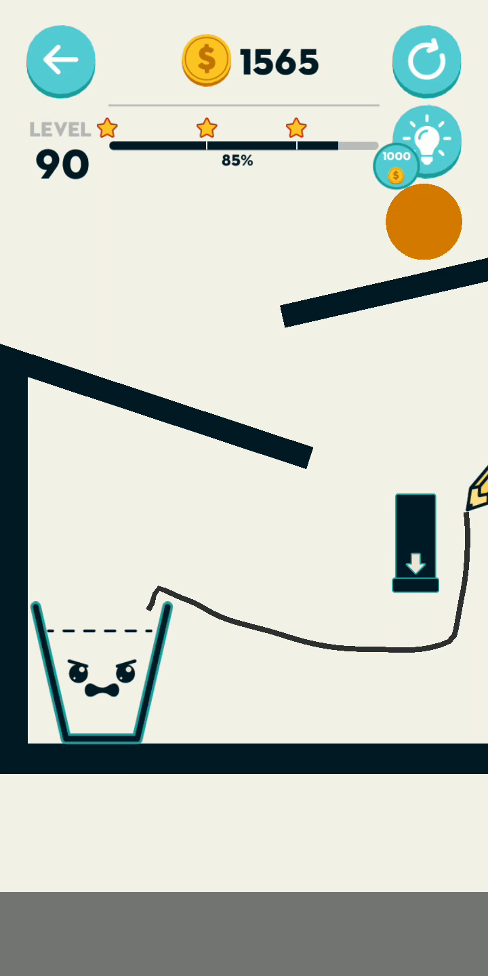
{"action": "left_click_drag", "start_coordinate": [466, 510], "coordinate": [304, 295]}
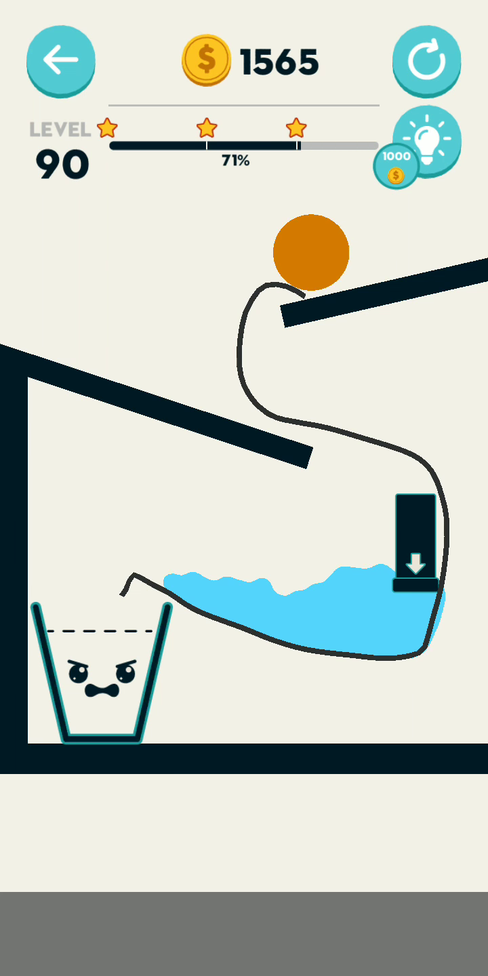
{"action": "left_click", "coordinate": [427, 61]}
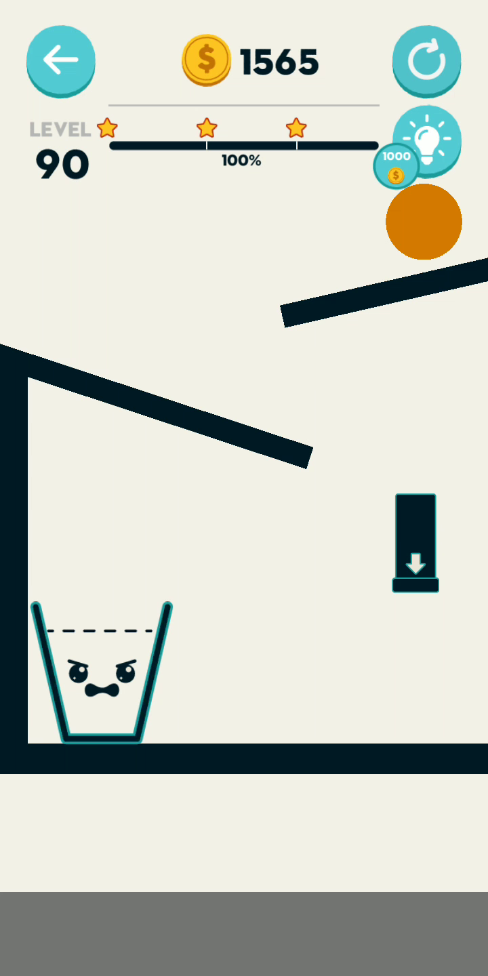
{"action": "left_click_drag", "start_coordinate": [158, 605], "coordinate": [425, 622]}
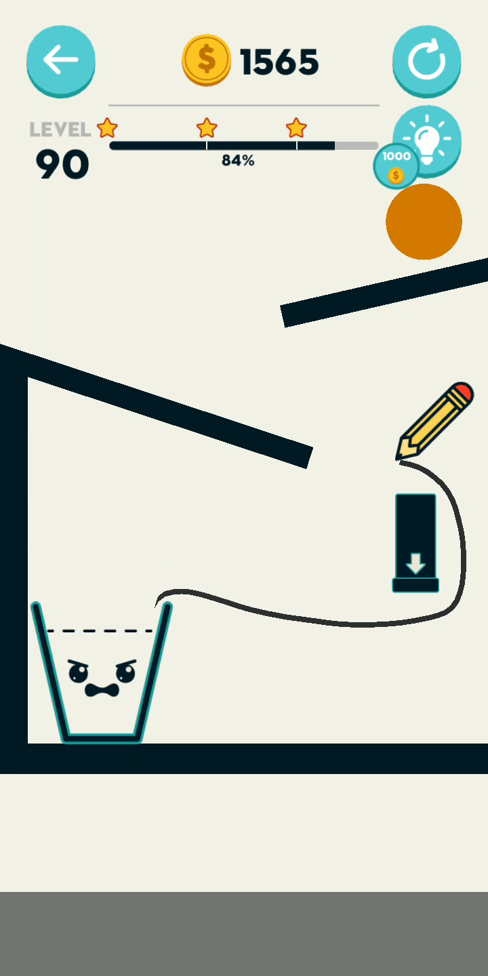
{"action": "left_click_drag", "start_coordinate": [463, 537], "coordinate": [295, 296]}
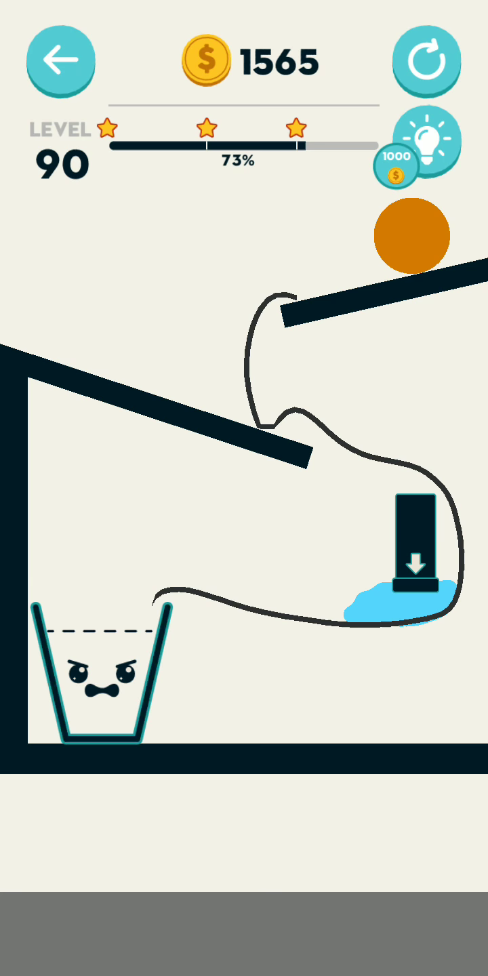